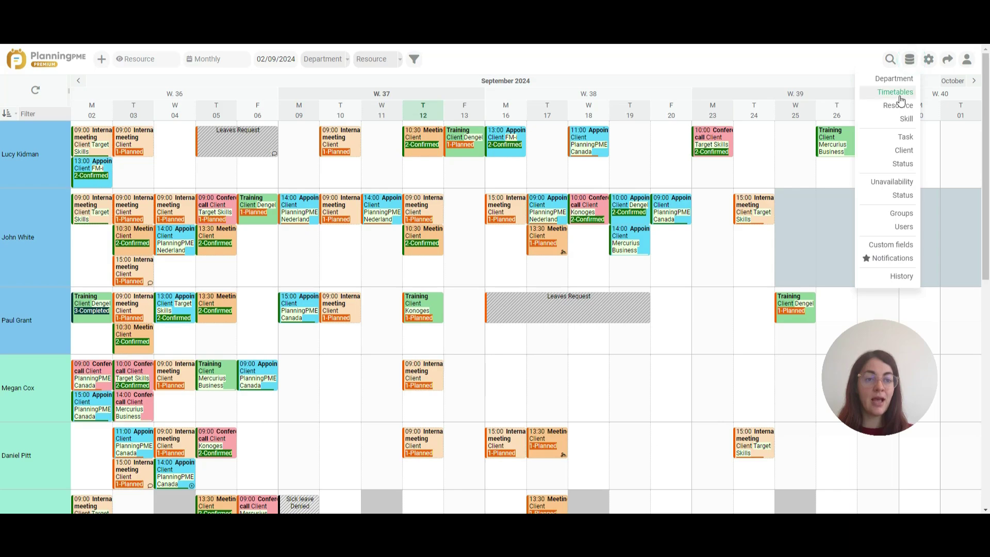
Start an import in the Resource list and load the en-resources-list-1 file from the Documents folder.
click(898, 106)
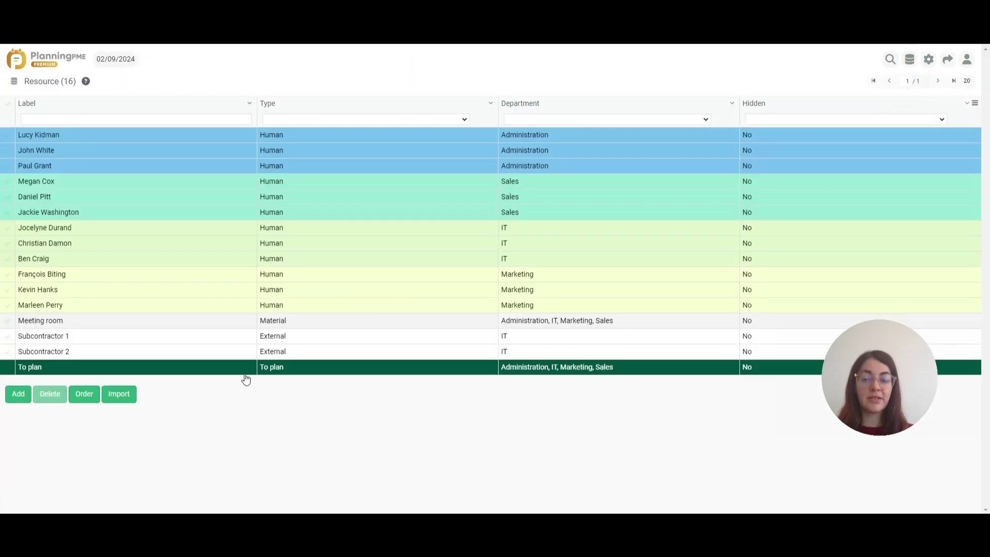
click(120, 394)
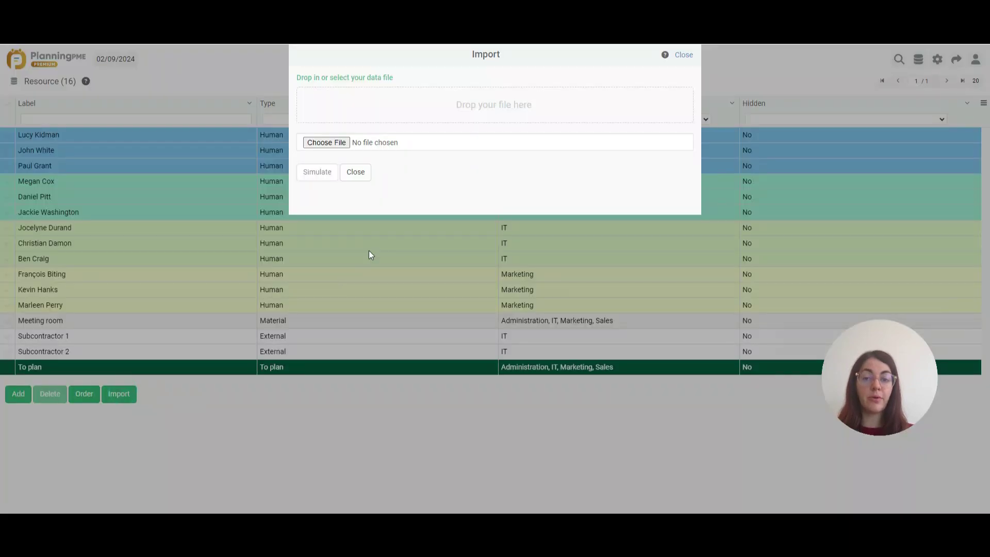
click(331, 144)
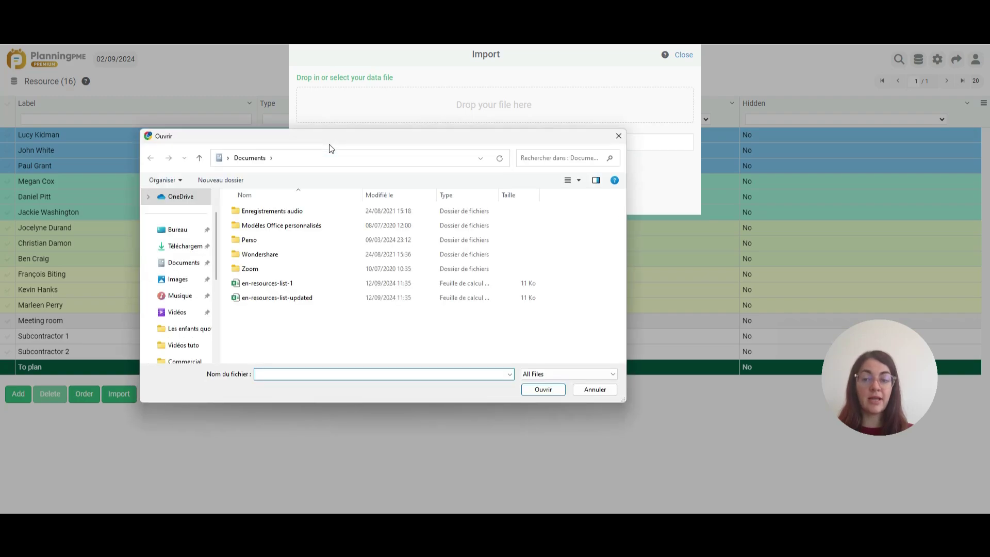
click(188, 263)
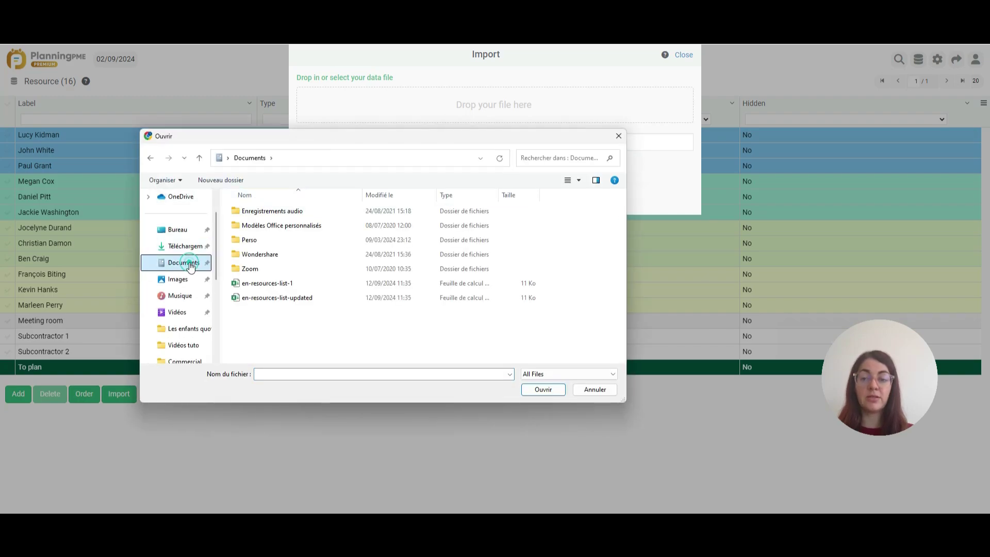
double_click(278, 284)
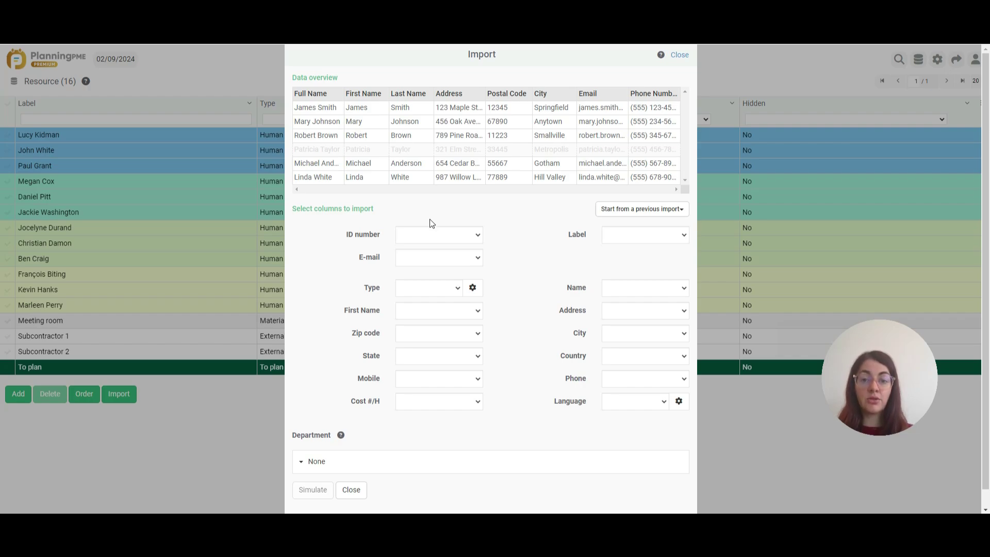
Map E-mail to the Email column, First Name to First Name, Zip code to Postal Code, and Mobile to Phone Number.
click(439, 257)
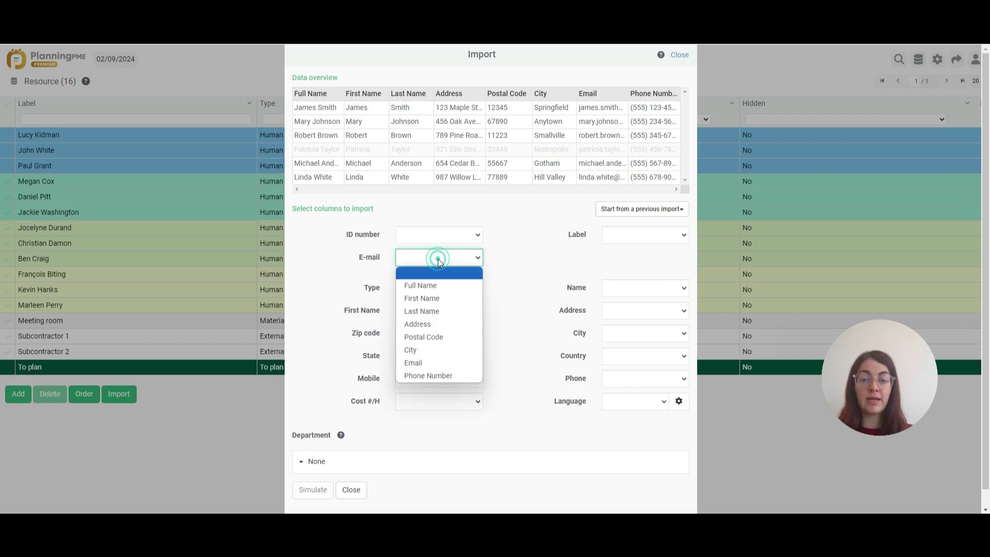
click(421, 360)
click(425, 336)
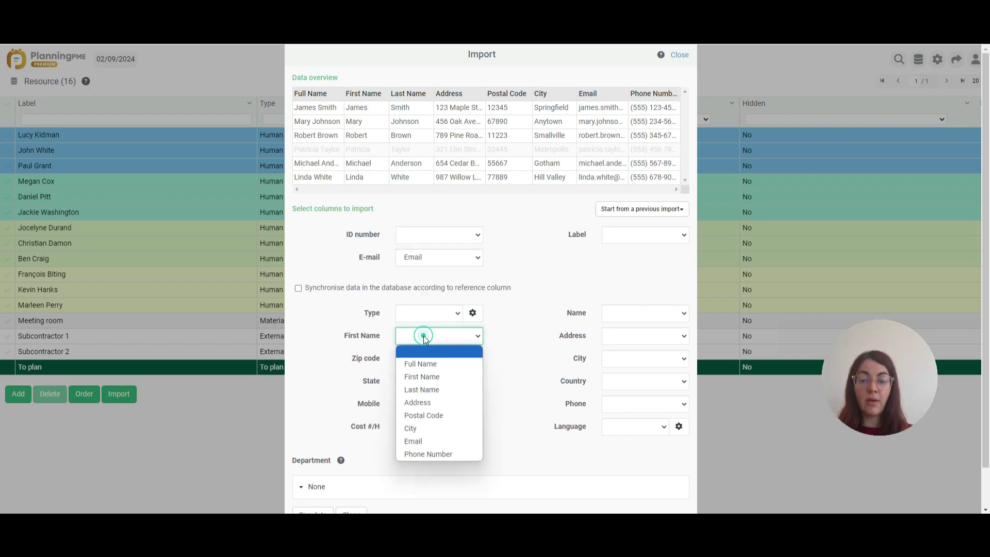
click(428, 379)
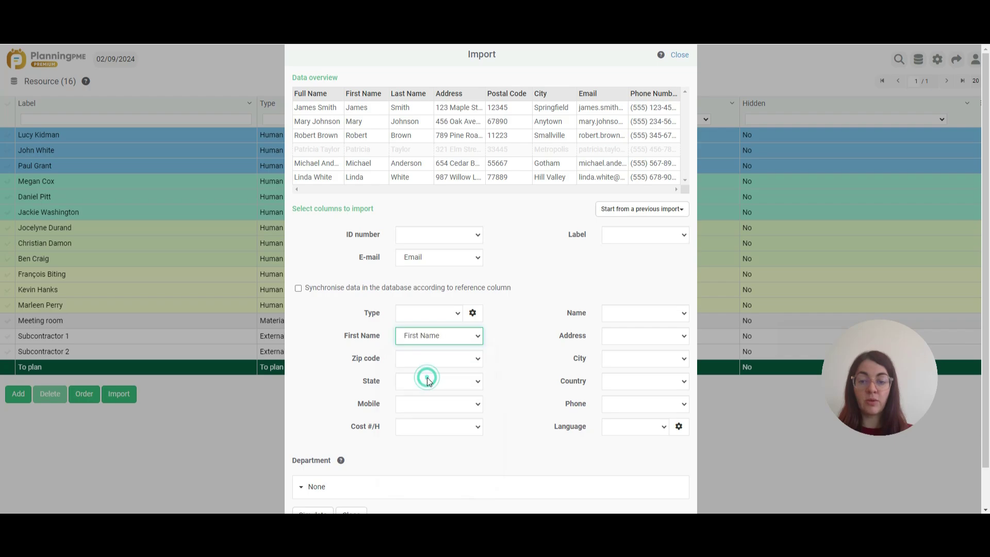
click(425, 362)
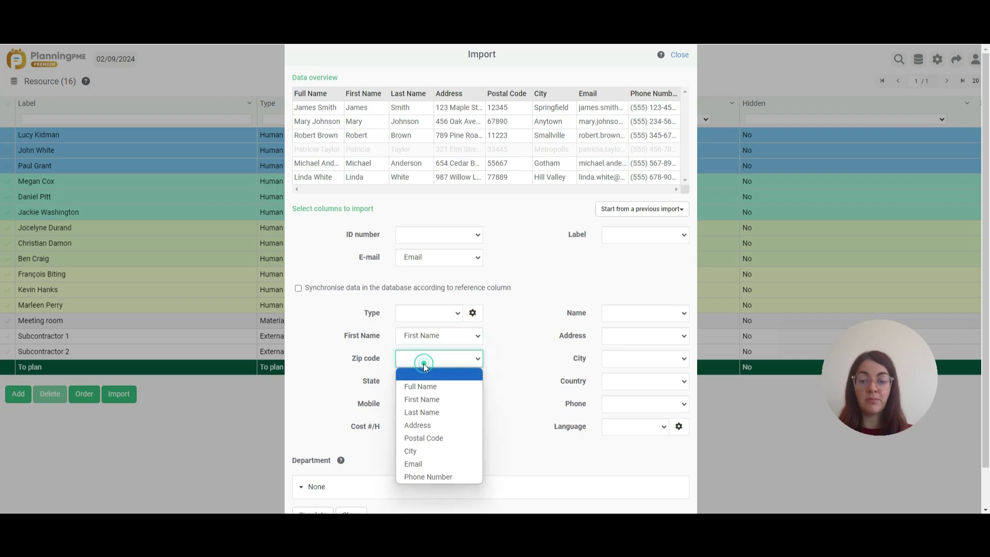
click(424, 438)
click(419, 406)
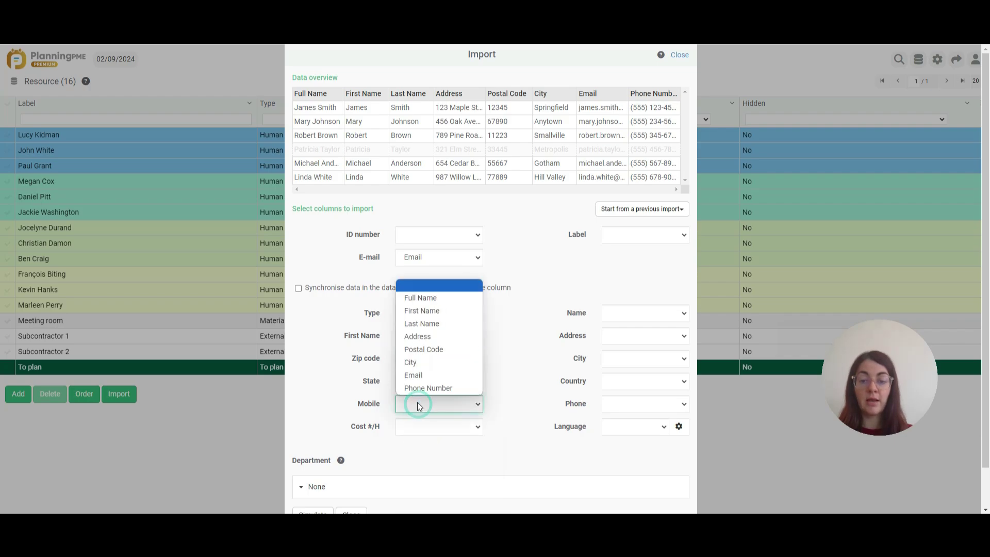
click(416, 387)
Map the Name field to the Last Name column, Address to Address, and City to City.
click(637, 312)
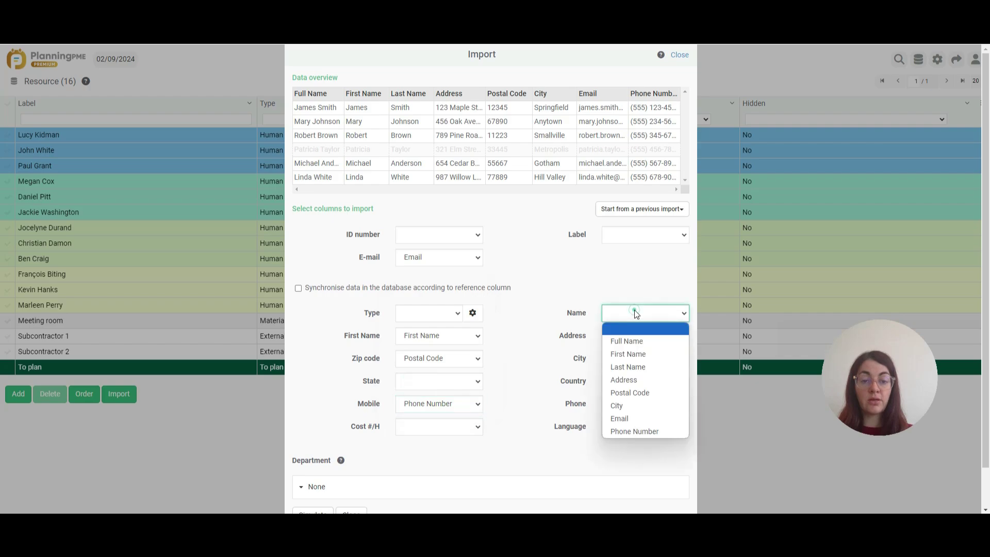
click(633, 366)
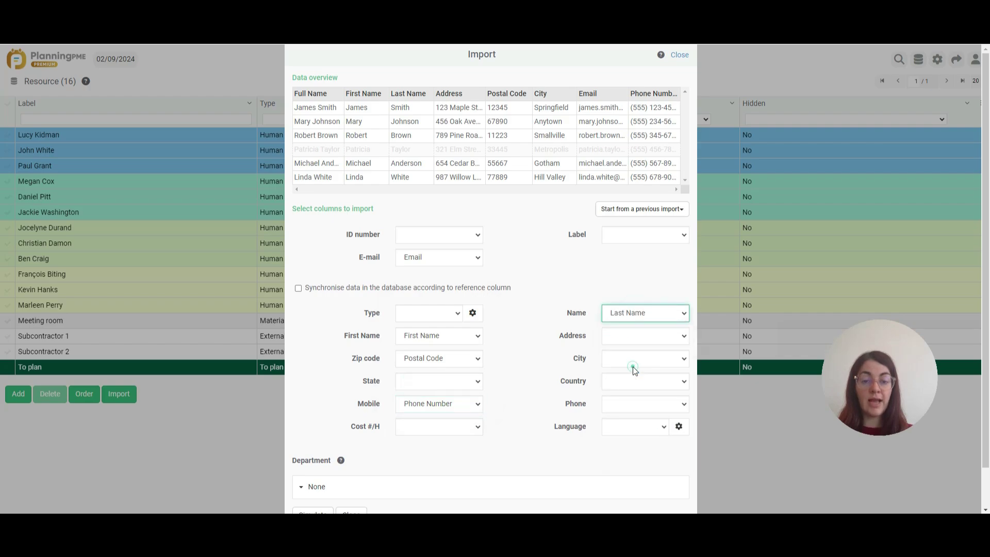
click(625, 335)
click(629, 402)
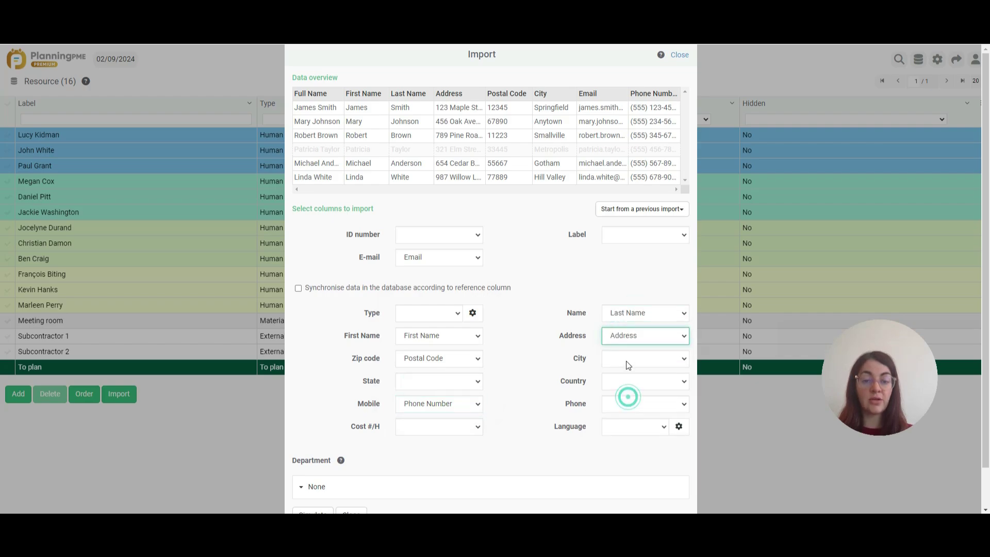
click(625, 357)
click(623, 450)
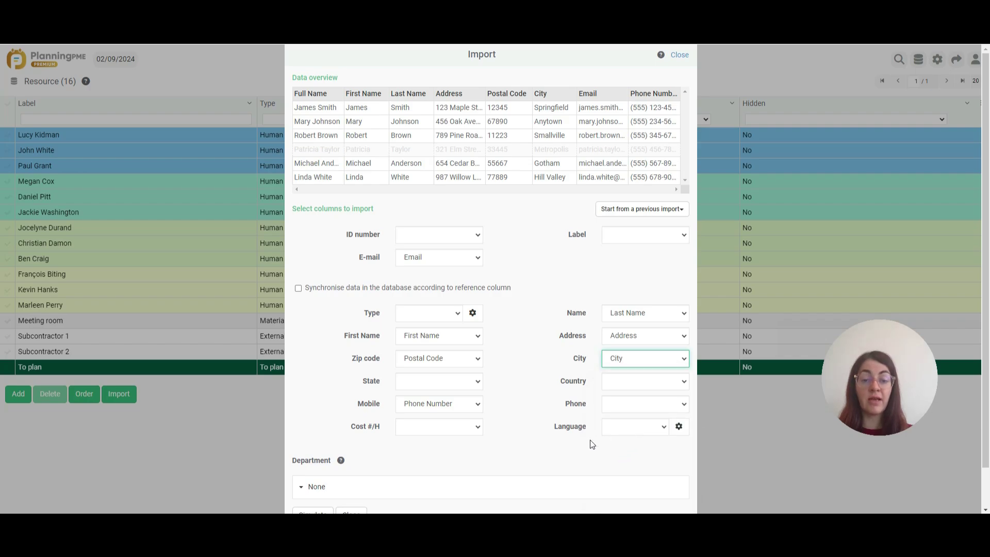
click(618, 430)
click(616, 429)
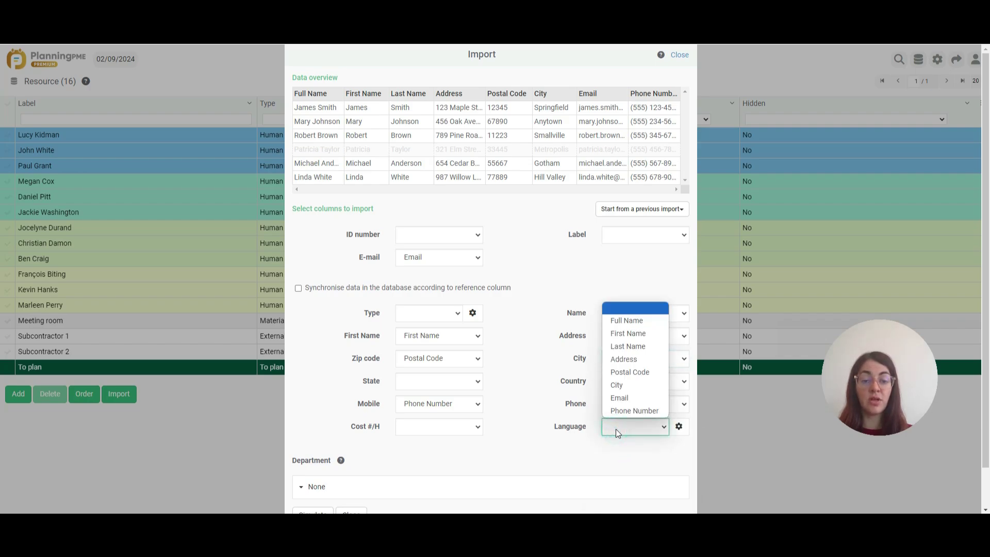
click(569, 453)
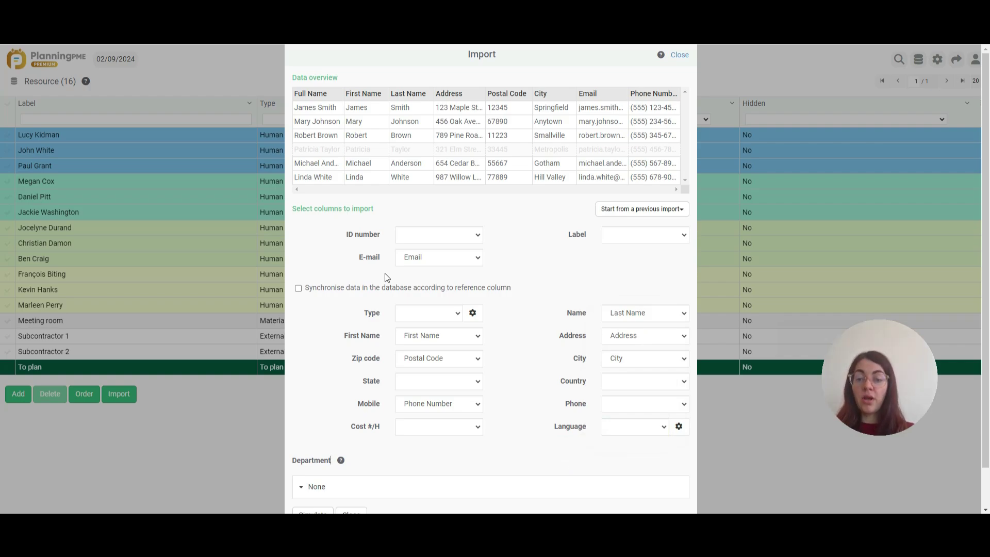
Enable database synchronisation by the Email reference column and assign the imported resources to the Administration department.
click(298, 288)
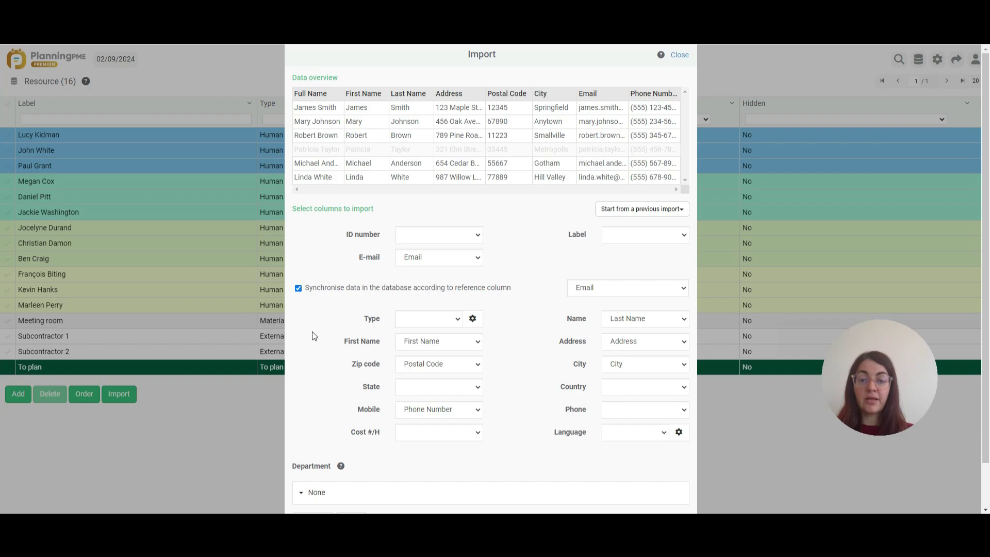
scroll(314, 336, down, 1)
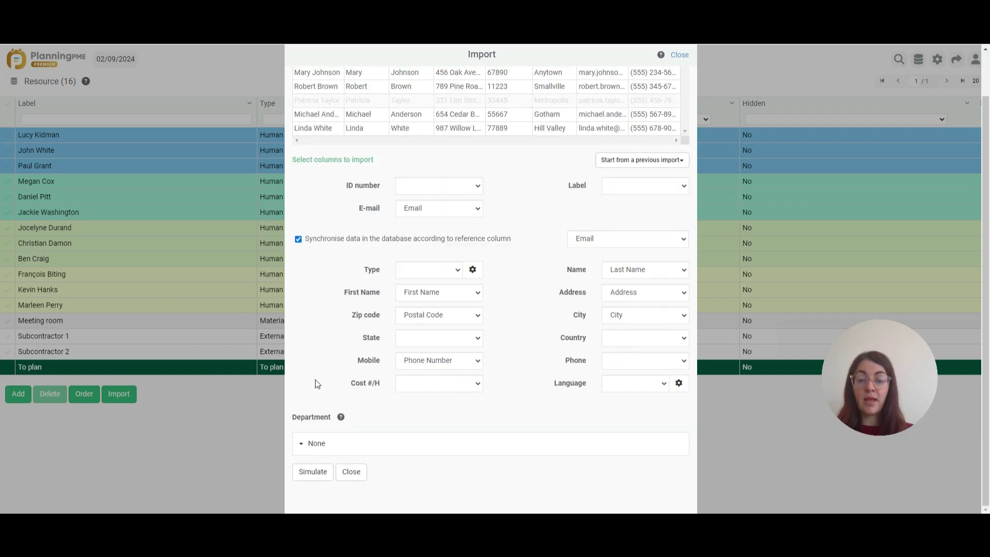
click(302, 447)
scroll(327, 378, down, 2)
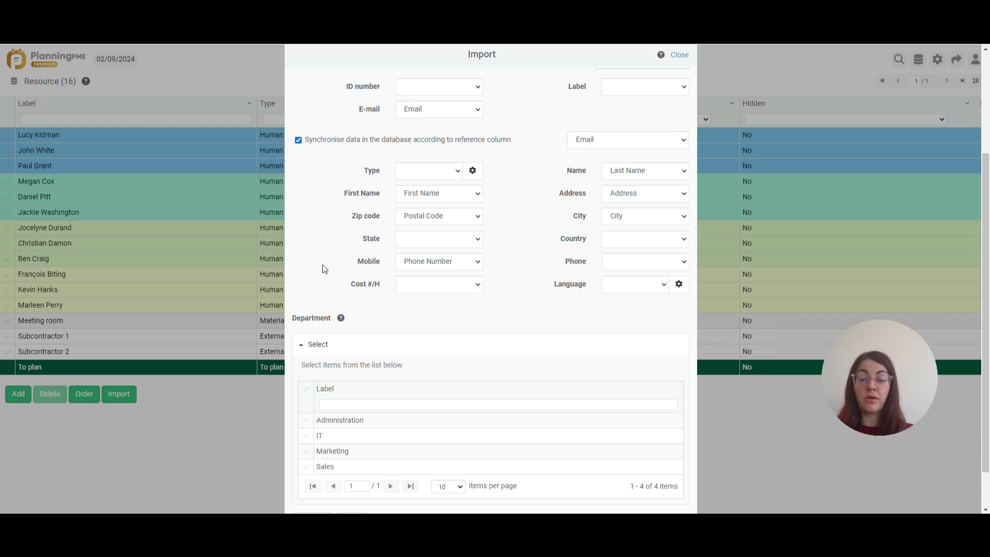
click(306, 420)
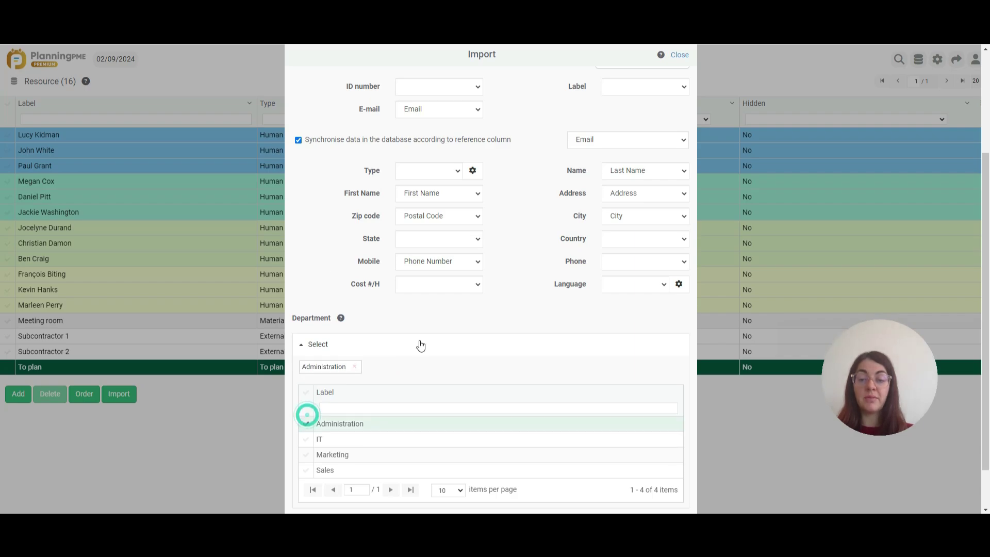
Simulate the resource import, run it for real, and close the processing report.
scroll(420, 345, down, 1)
click(315, 471)
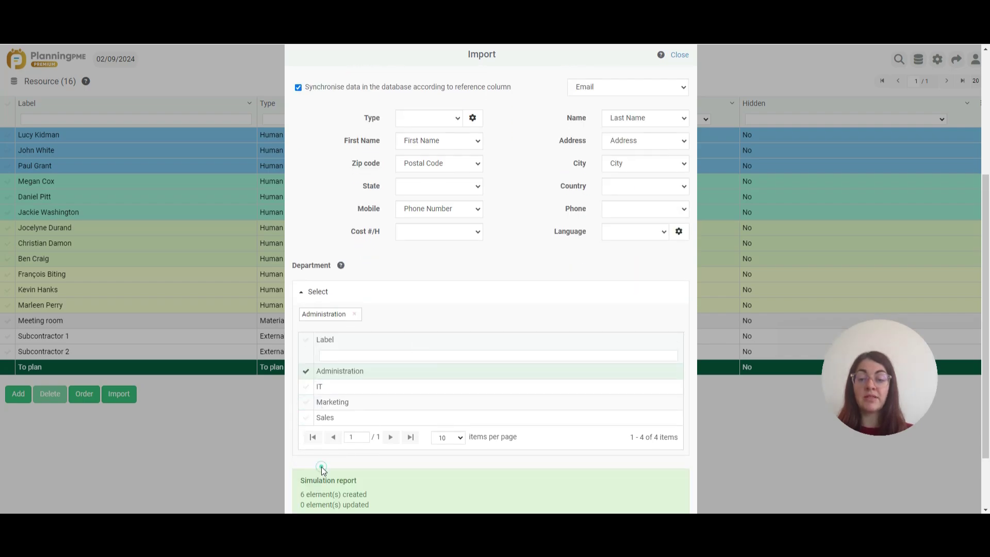
scroll(450, 427, down, 2)
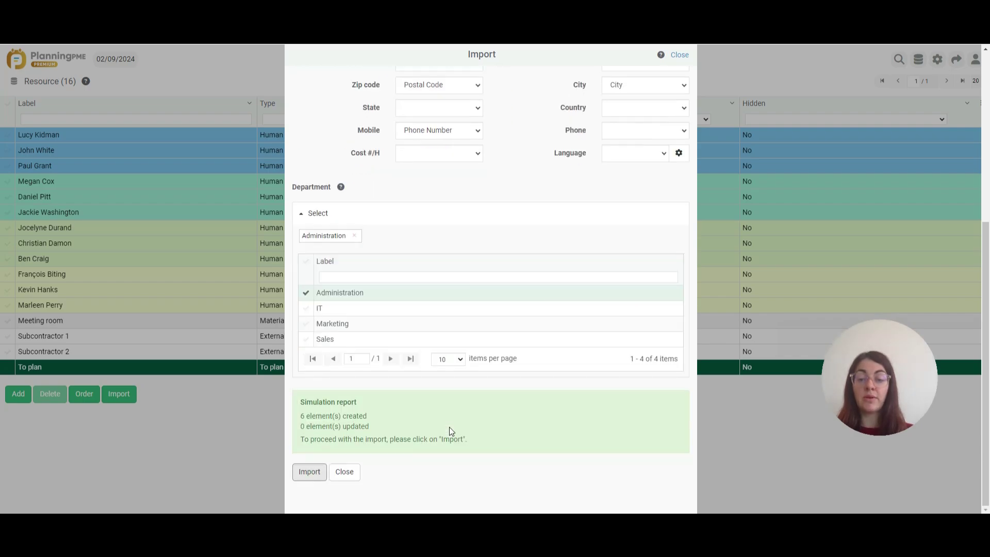
click(310, 472)
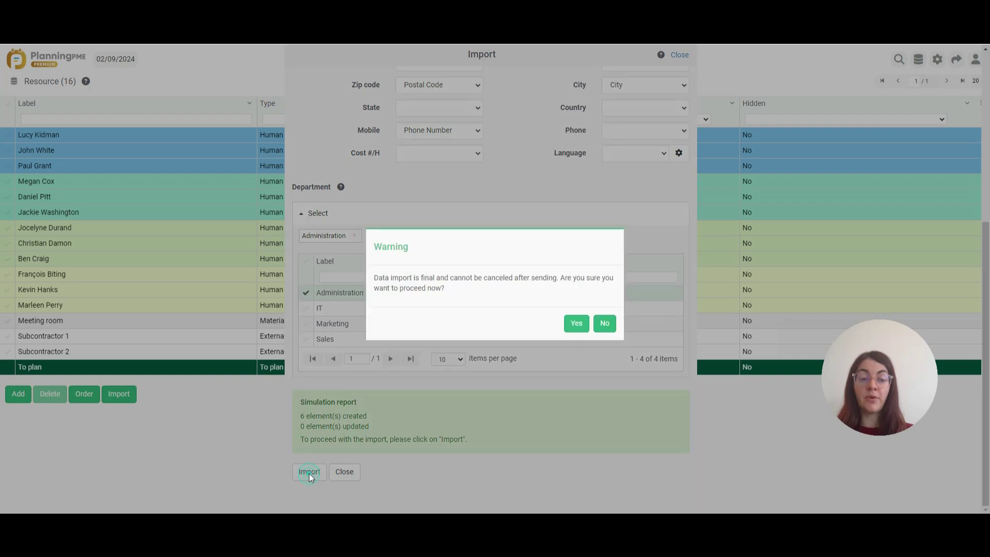
click(576, 323)
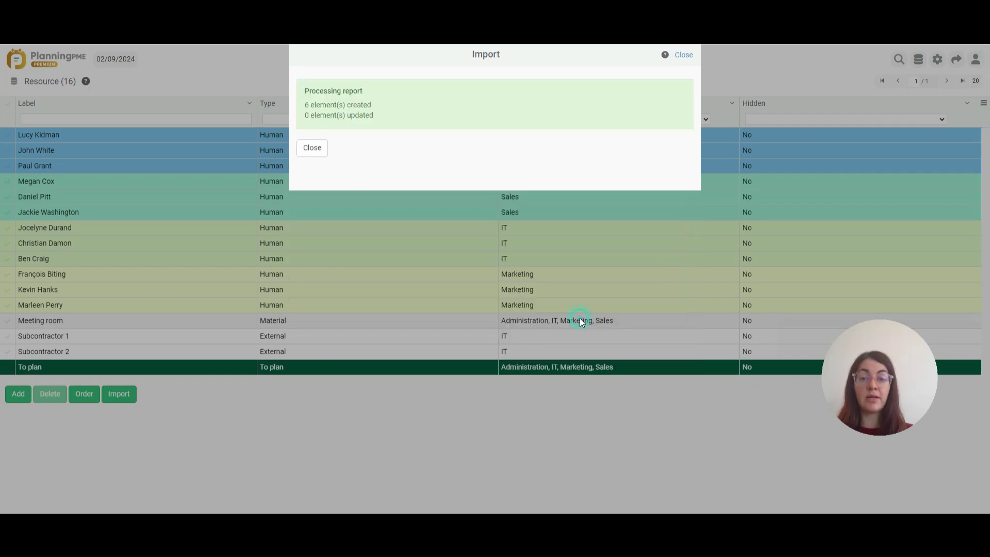
click(314, 151)
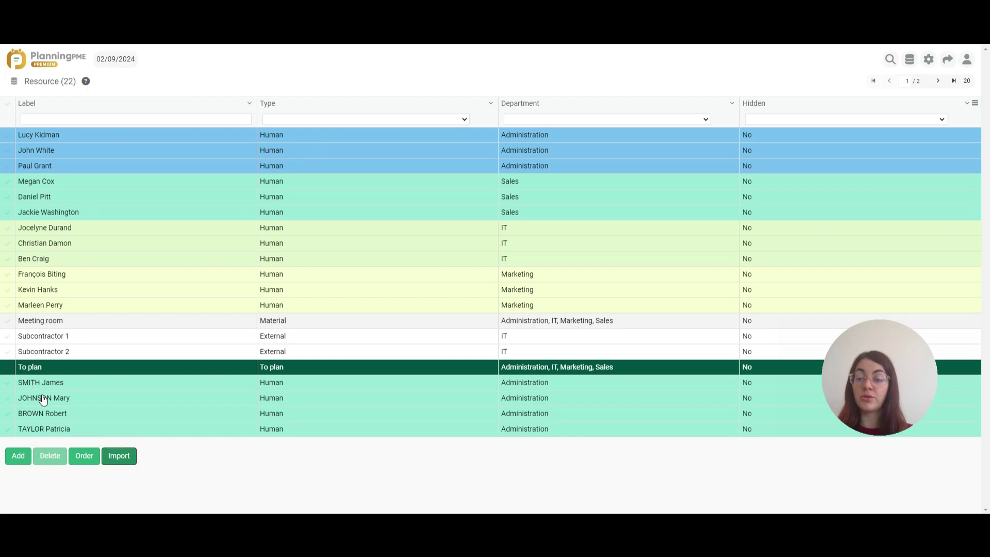
Check the imported resources across both list pages and examine the record details of the first imported person without saving.
click(939, 82)
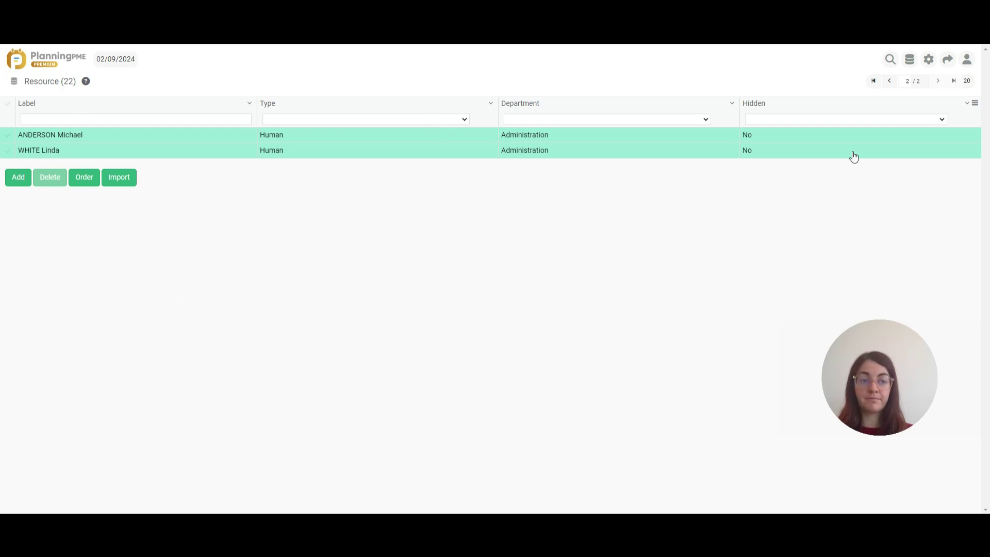
click(890, 81)
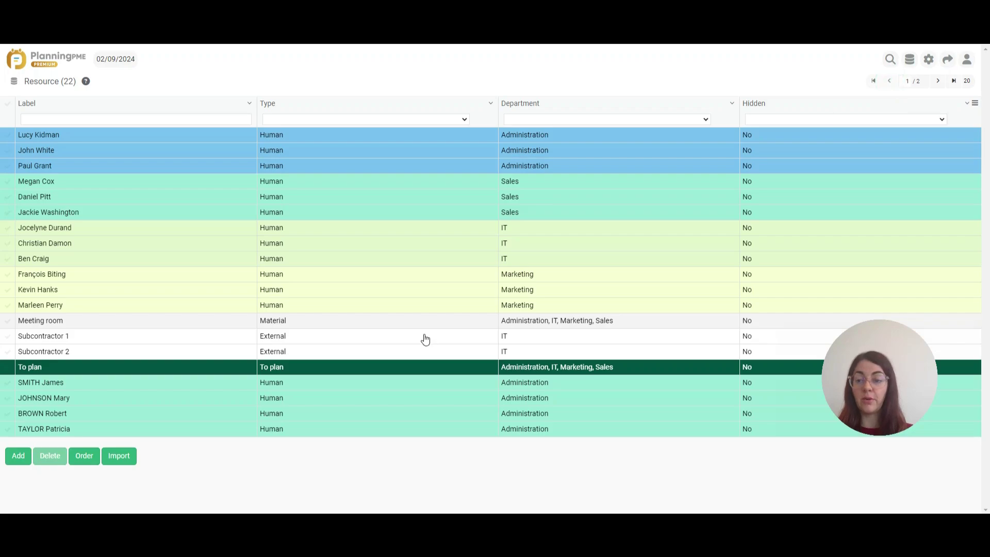
click(110, 382)
scroll(405, 279, down, 2)
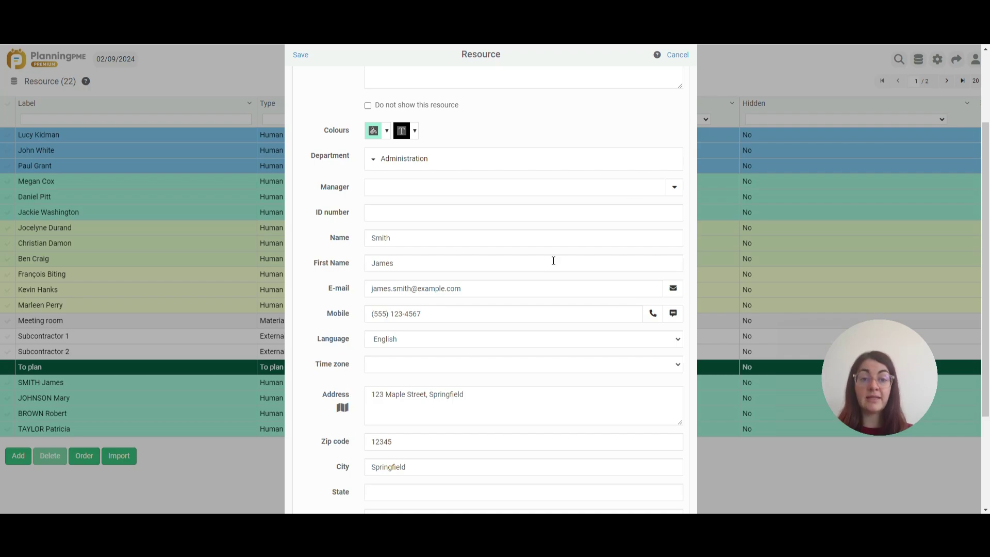
click(678, 58)
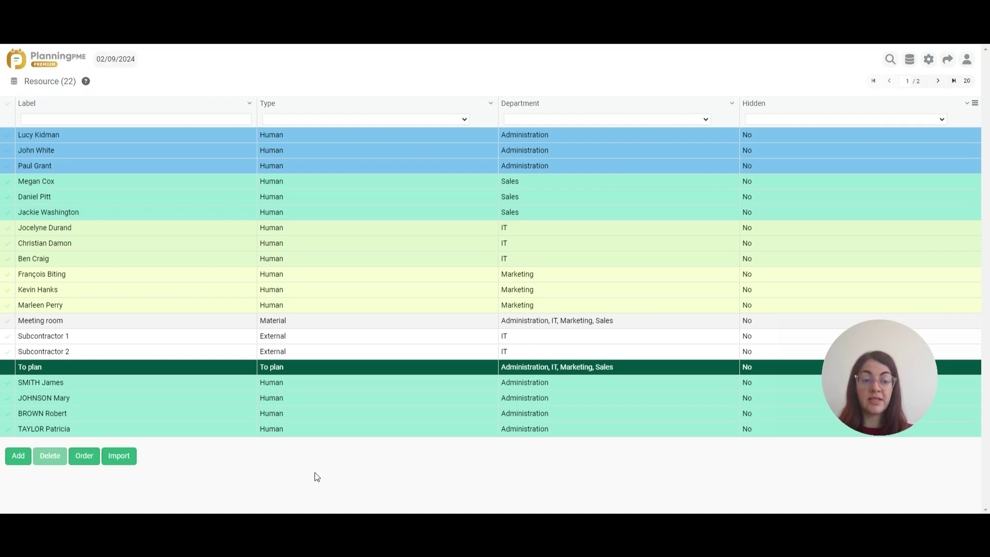
Load en-resources-list-updated from Documents into a new resource import and reuse the column settings of the 12/09/2024 12:03 import.
click(121, 454)
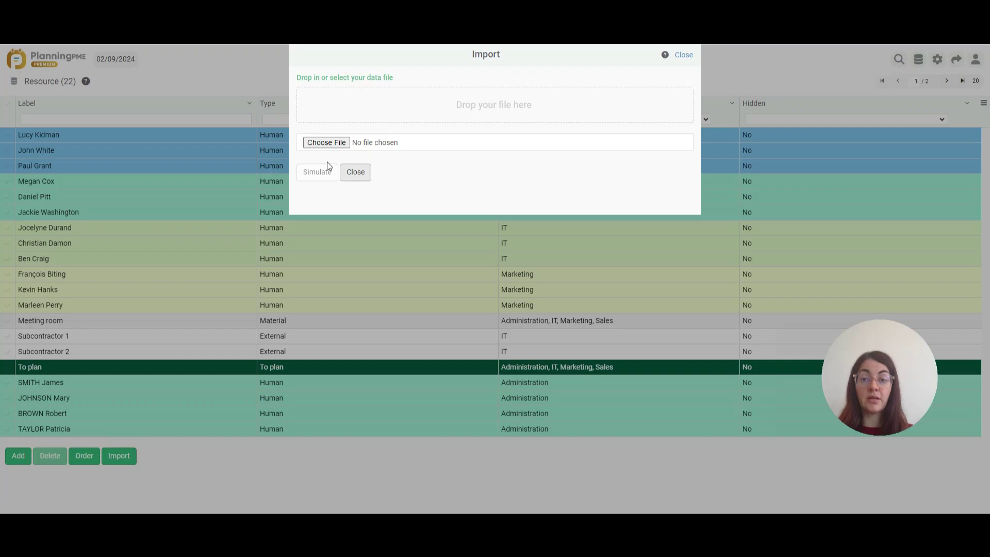
click(322, 144)
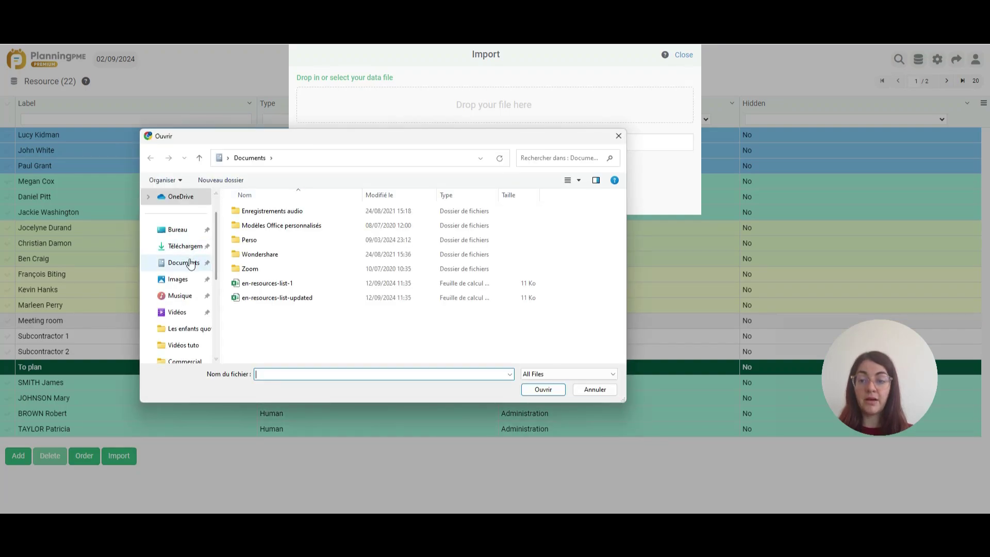
click(191, 263)
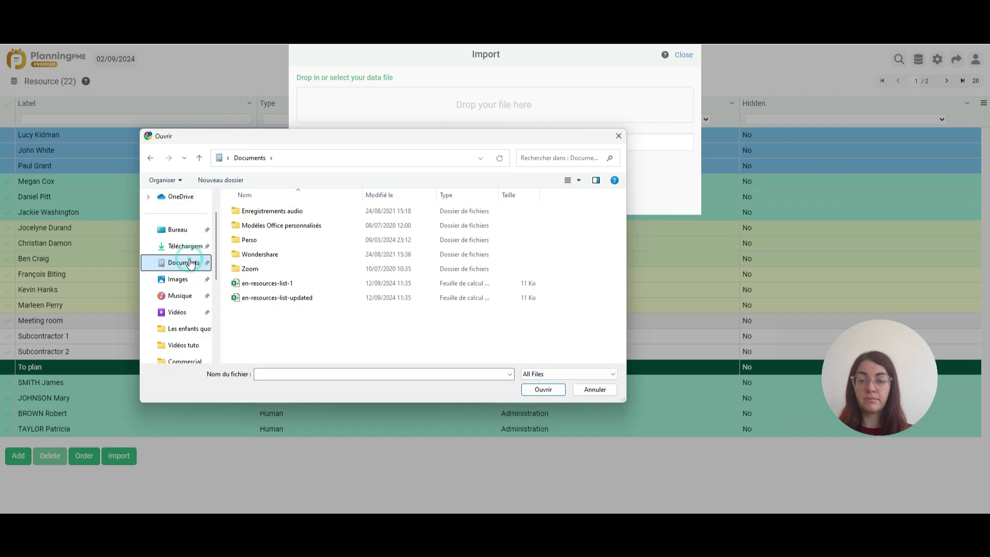
click(279, 298)
double_click(279, 298)
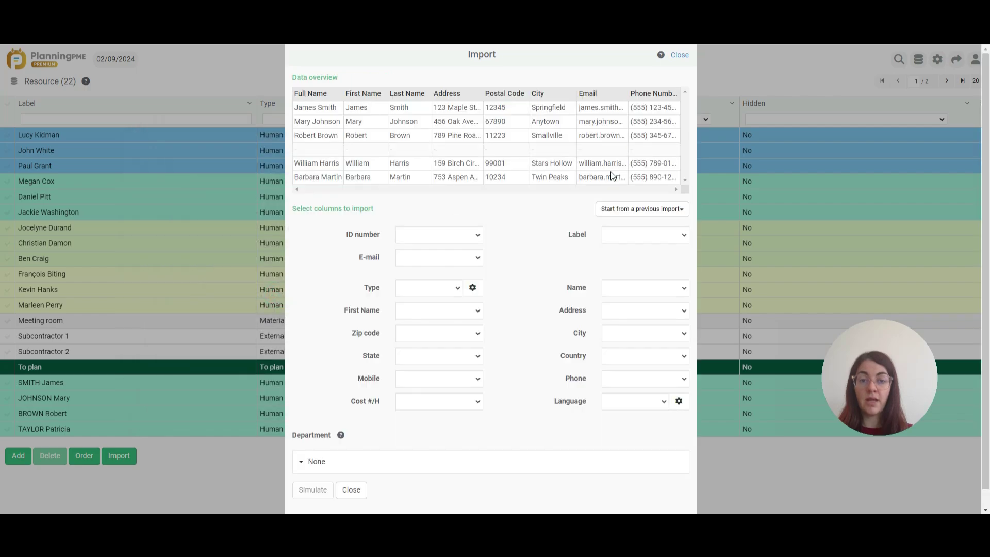
click(624, 209)
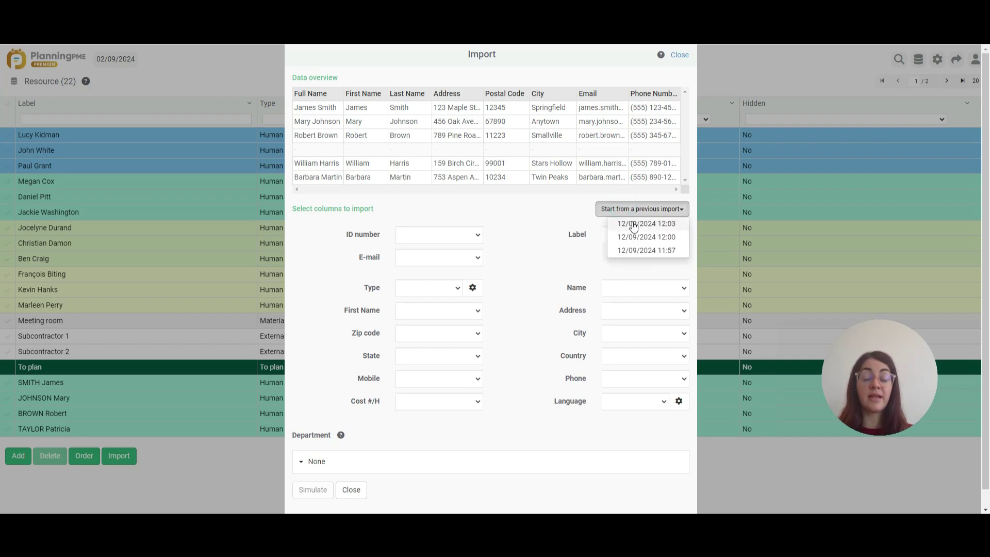
click(634, 225)
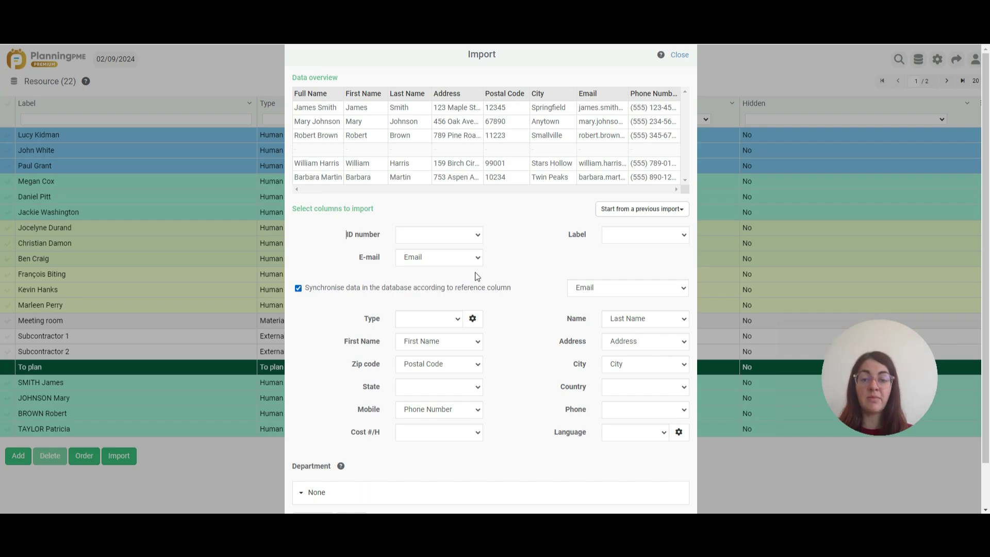
Assign the resources in the updated import file to the Administration department.
scroll(475, 270, down, 1)
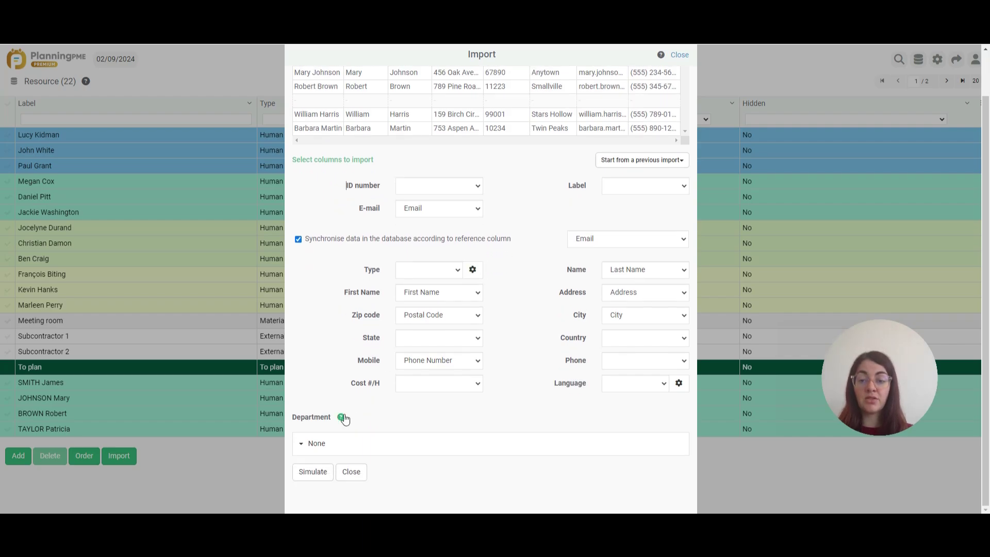
click(302, 445)
scroll(377, 395, down, 3)
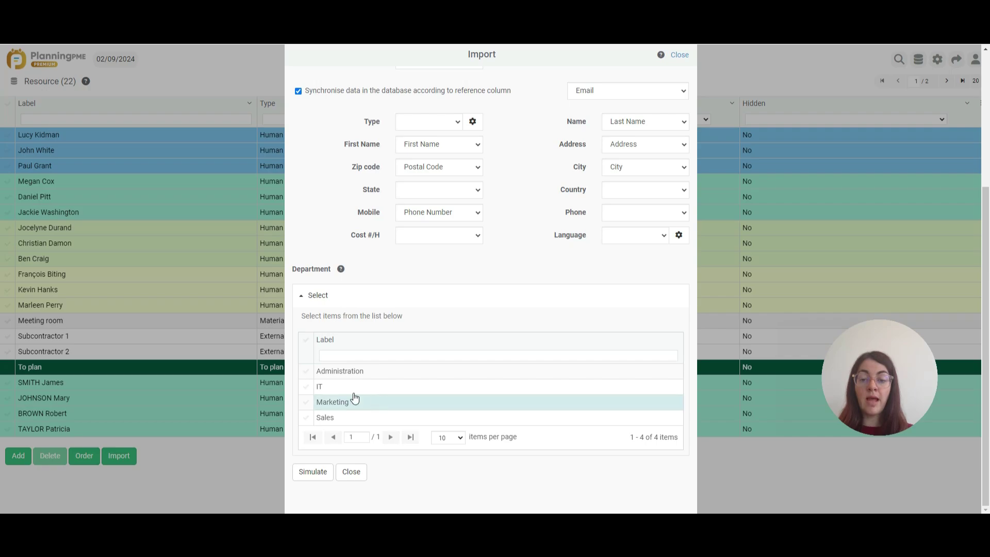
click(306, 372)
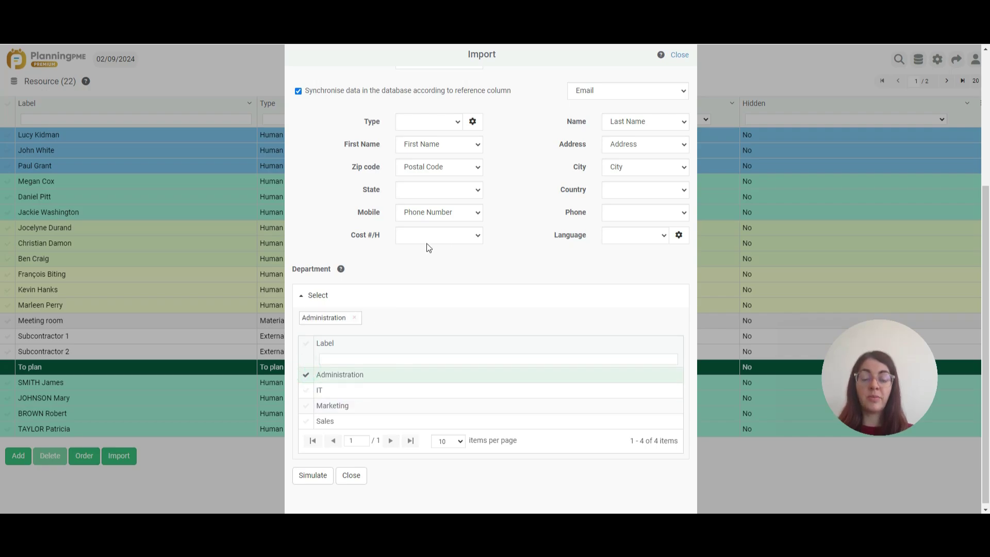
Simulate the import of the updated resource file and check the simulation report.
scroll(382, 345, down, 1)
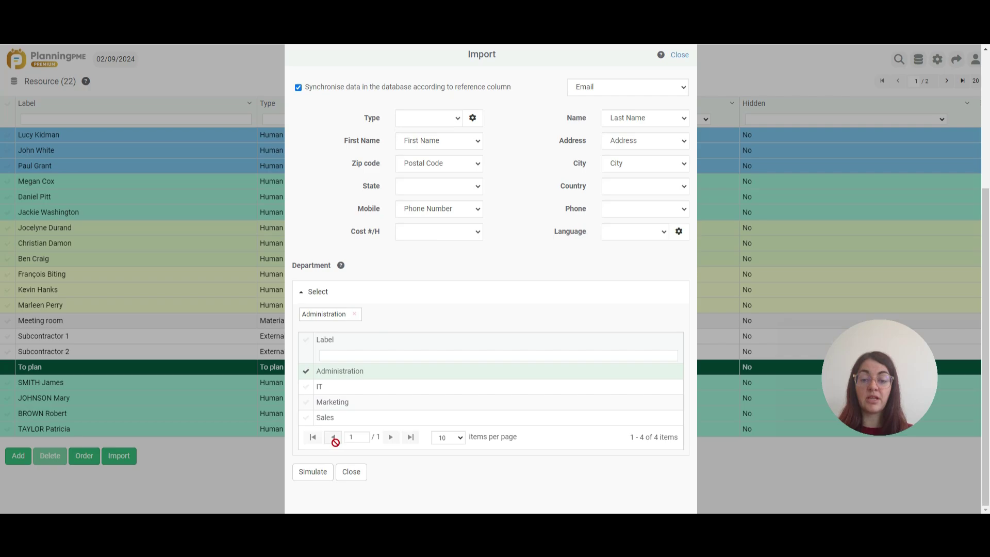
click(316, 473)
scroll(469, 351, down, 2)
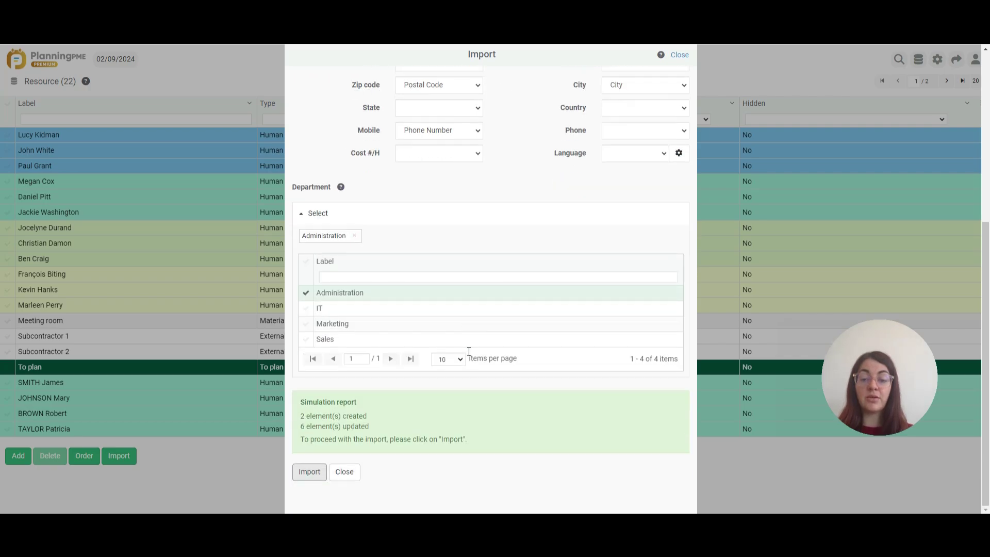
Run the final import of the updated resources, close its processing report, and show the second page of the resource list.
click(310, 472)
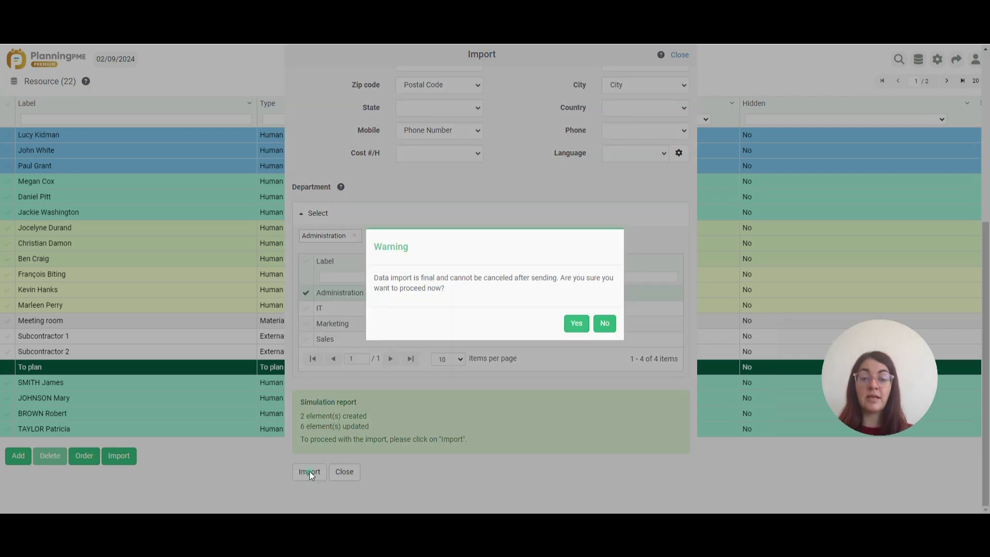
click(576, 324)
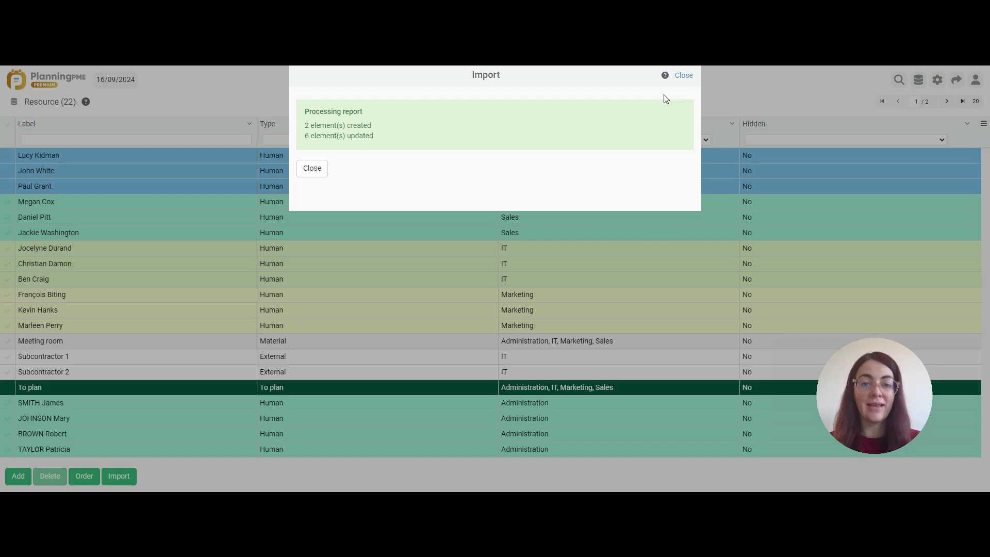
click(316, 170)
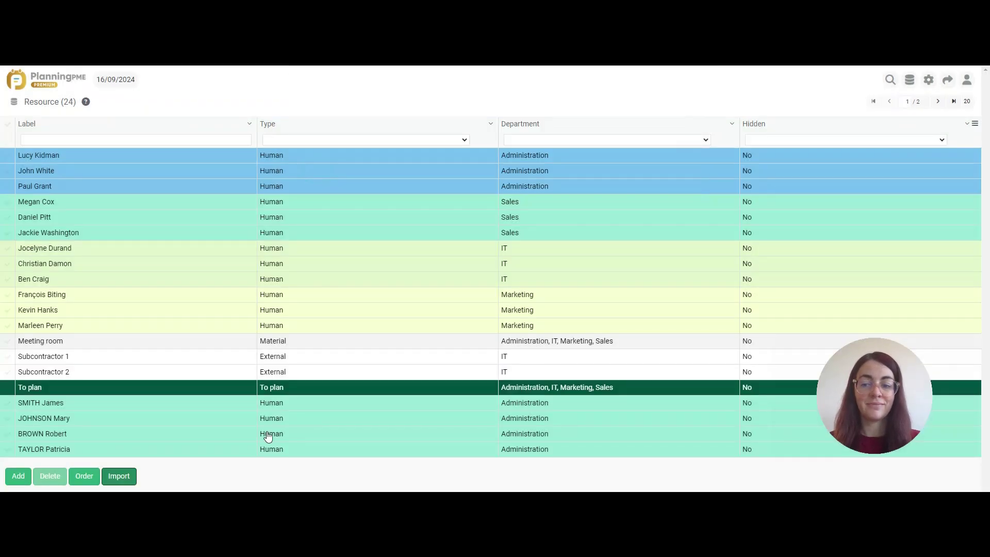
click(938, 101)
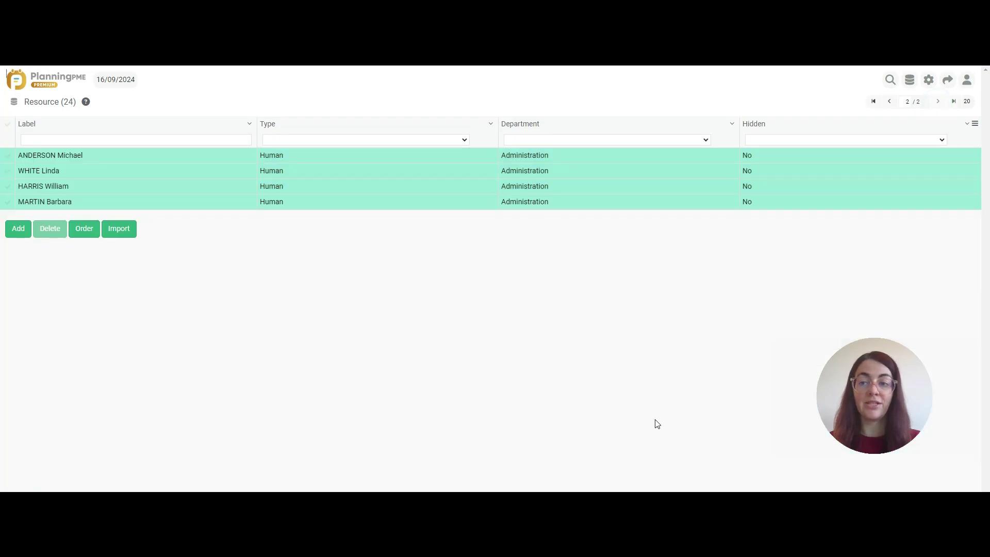